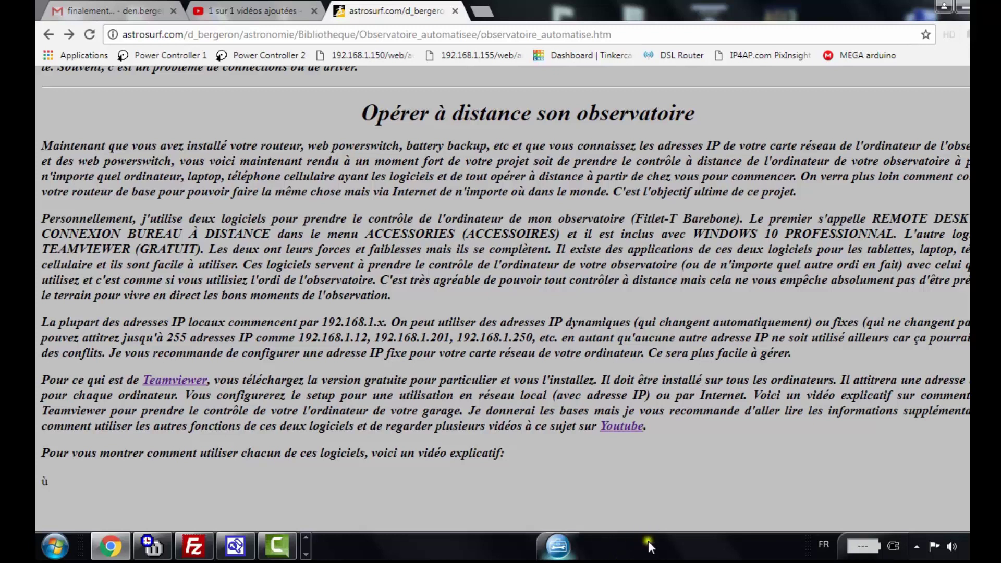
Open the Windows Start menu to show the installed programs.
{"action": "left_click", "coordinate": [60, 555]}
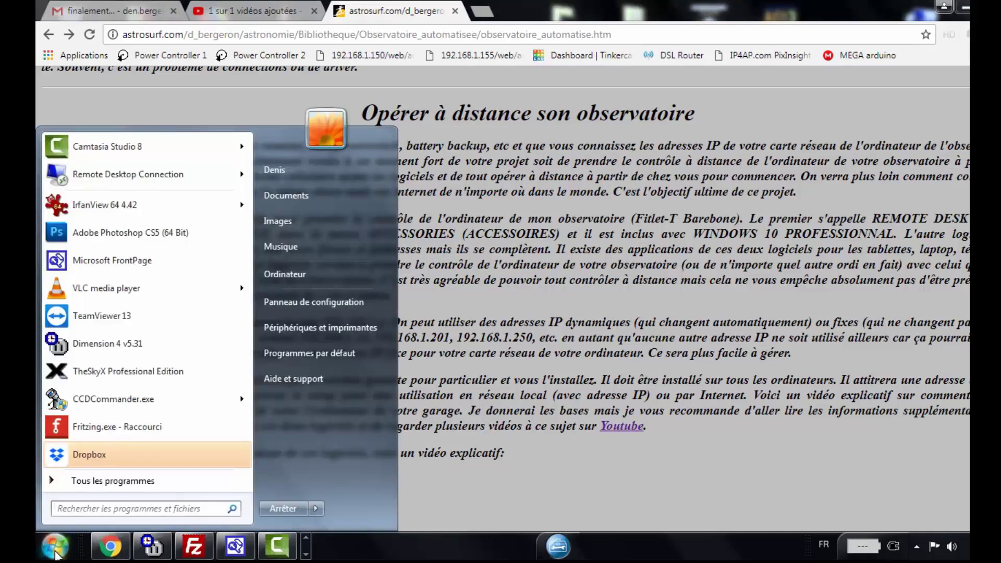
Search 'remote' in the Start menu and launch Remote Desktop Connection.
{"action": "type", "text": "remote"}
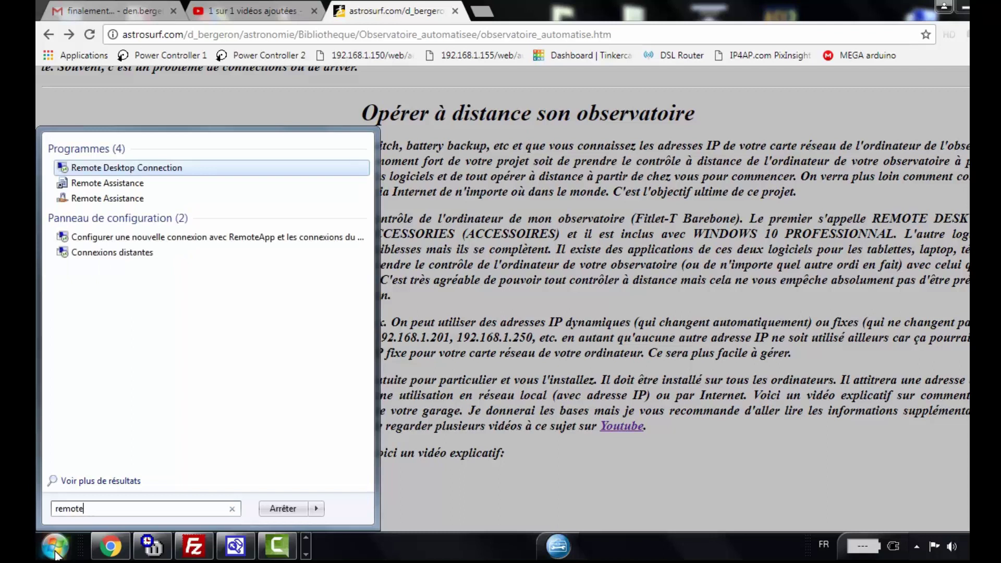
{"action": "left_click", "coordinate": [133, 175]}
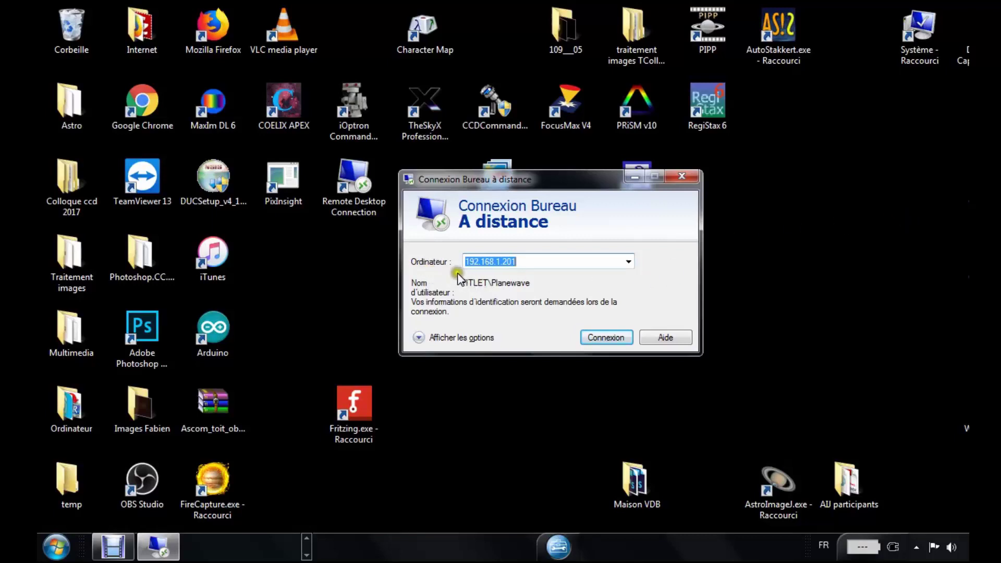
Connect to 192.168.1.201 via Remote Desktop, entering the account password at the login prompt.
{"action": "left_click", "coordinate": [495, 273]}
{"action": "left_click", "coordinate": [601, 339]}
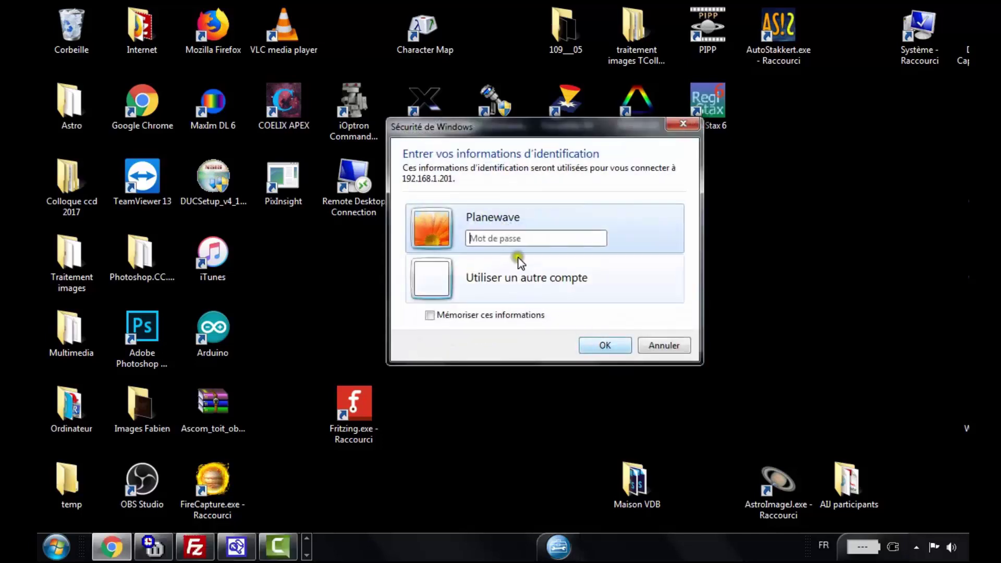
{"action": "left_click", "coordinate": [504, 238]}
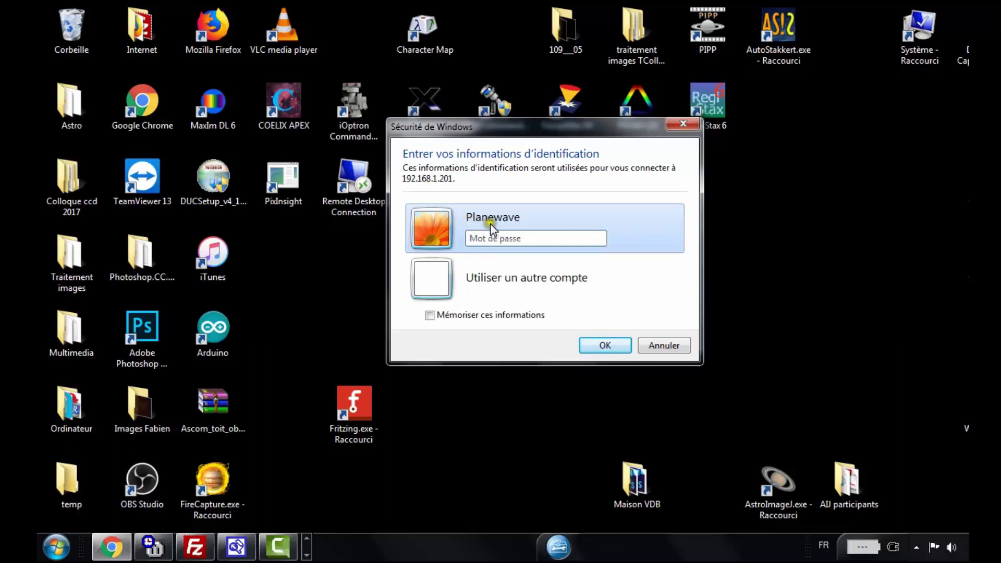
{"action": "left_click", "coordinate": [605, 345]}
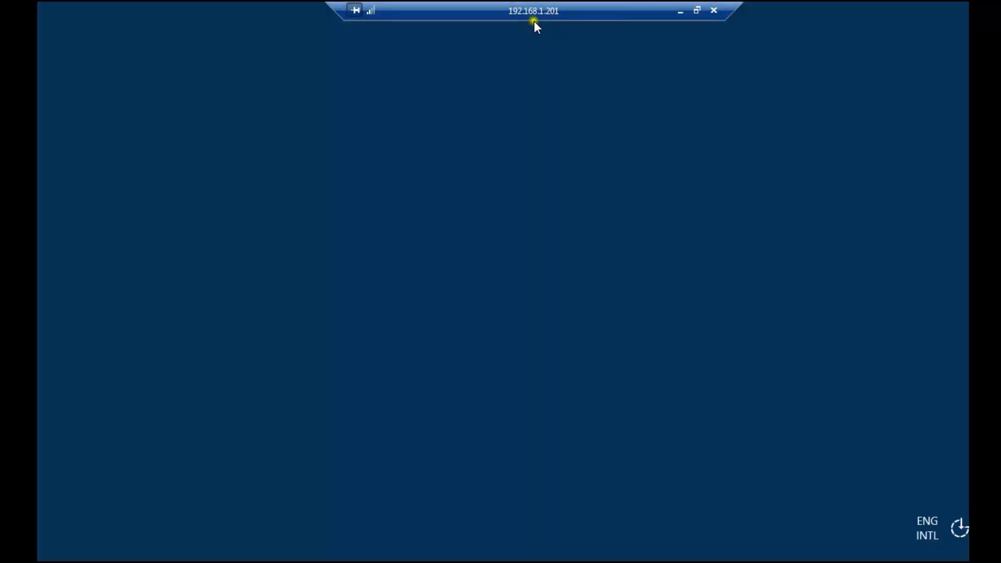
Let the observatory desktop load in the remote session, using the connection bar.
{"action": "left_click", "coordinate": [537, 26]}
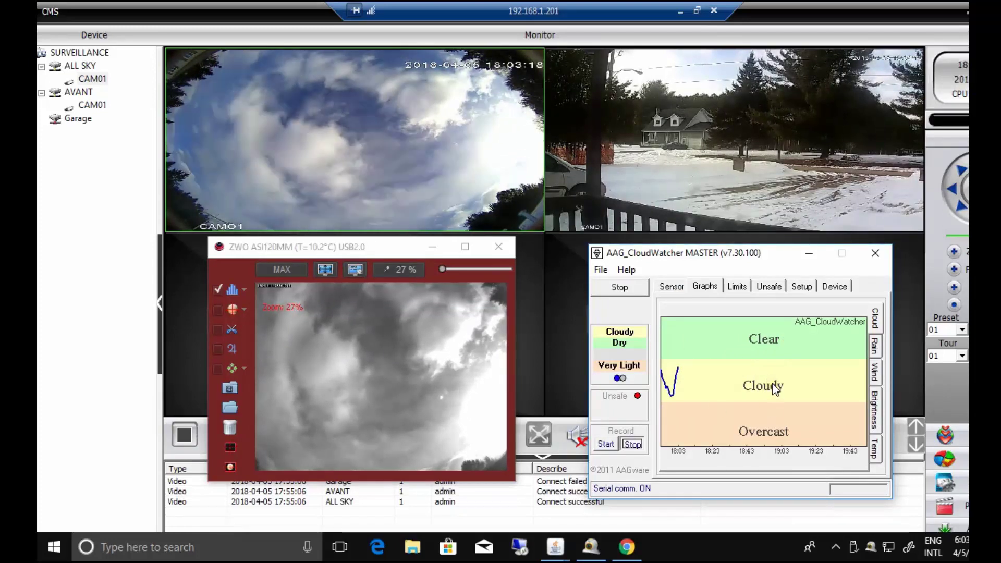
View CloudWatcher's rain graph, return to the cloud graph, then minimize the ZWO ASI120MM window.
{"action": "left_click", "coordinate": [689, 390]}
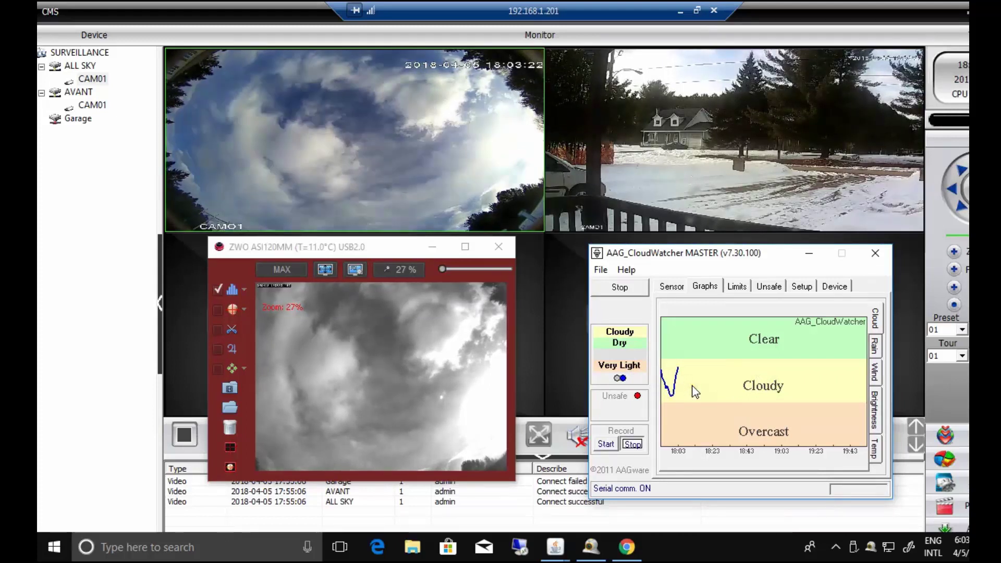
{"action": "left_click", "coordinate": [694, 387]}
{"action": "left_click", "coordinate": [664, 319]}
{"action": "left_click", "coordinate": [719, 324]}
{"action": "left_click", "coordinate": [797, 334]}
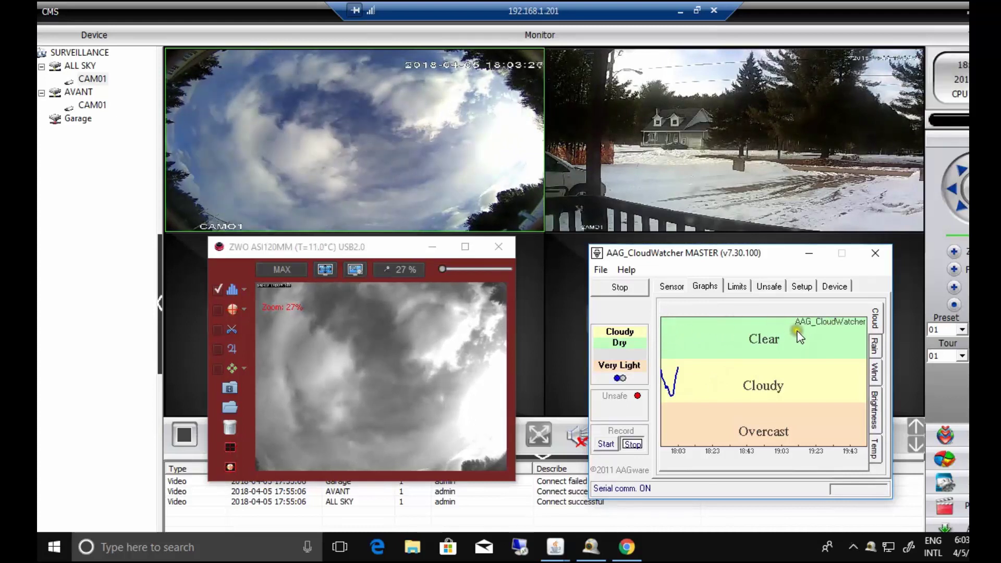
{"action": "left_click", "coordinate": [876, 346]}
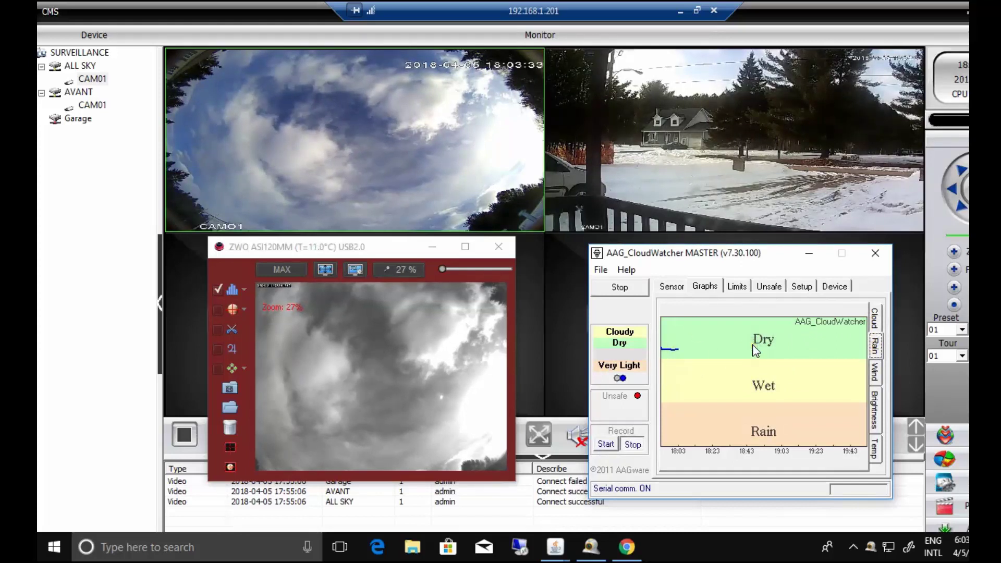
{"action": "left_click", "coordinate": [875, 318]}
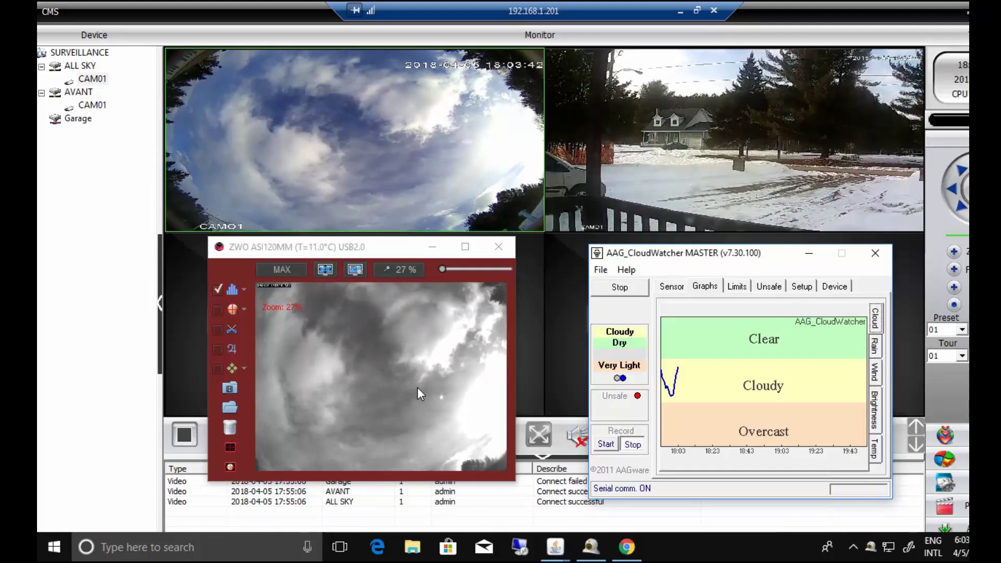
{"action": "left_click", "coordinate": [420, 373]}
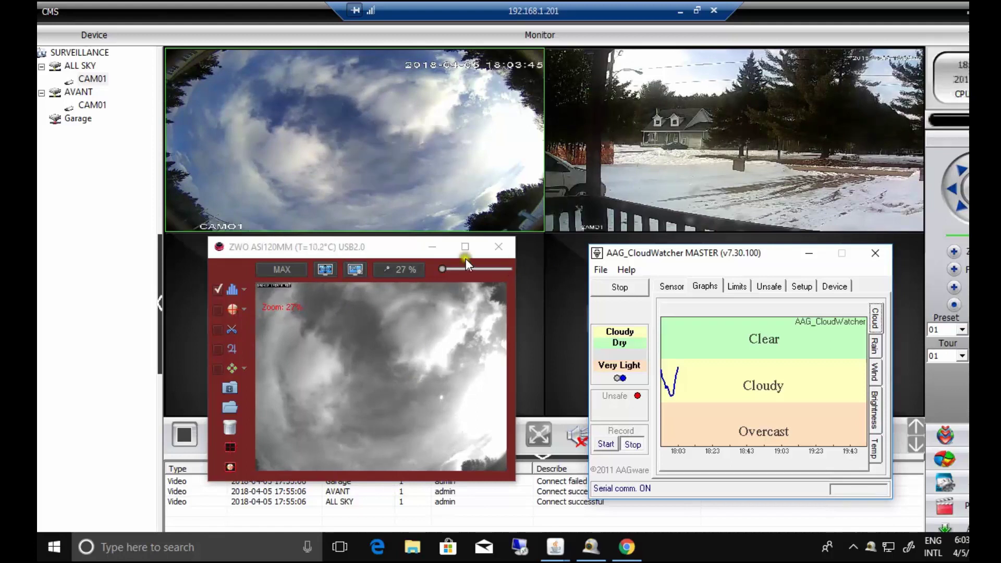
{"action": "left_click", "coordinate": [432, 247]}
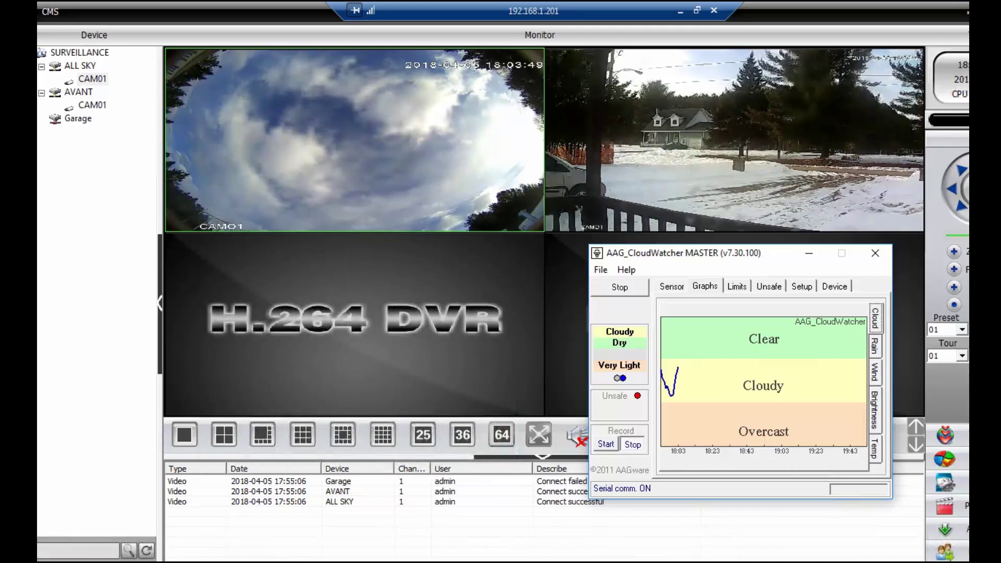
Minimize the CMS camera viewer, AAG CloudWatcher and Chrome dome camera windows.
{"action": "left_click", "coordinate": [354, 323]}
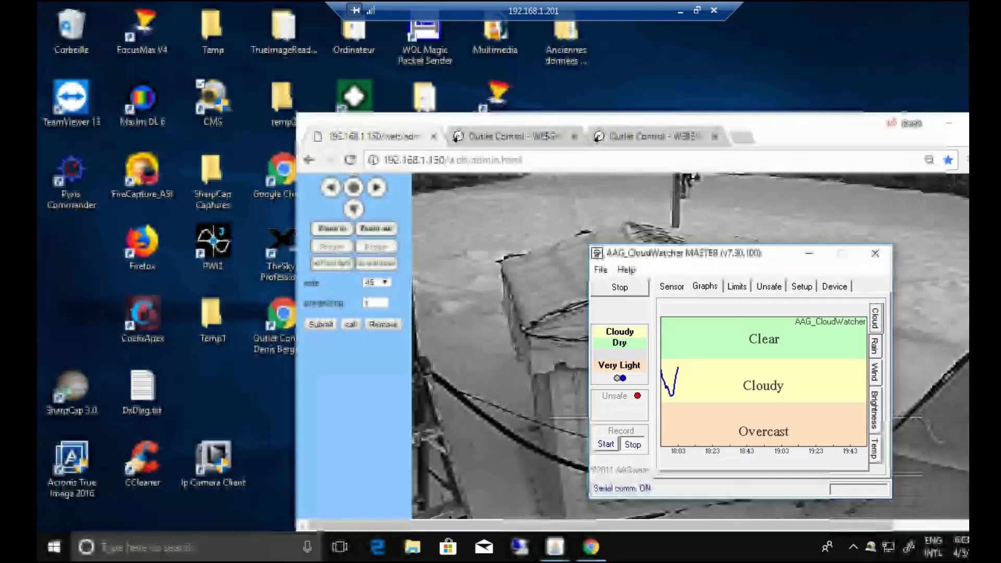
{"action": "left_click", "coordinate": [808, 254]}
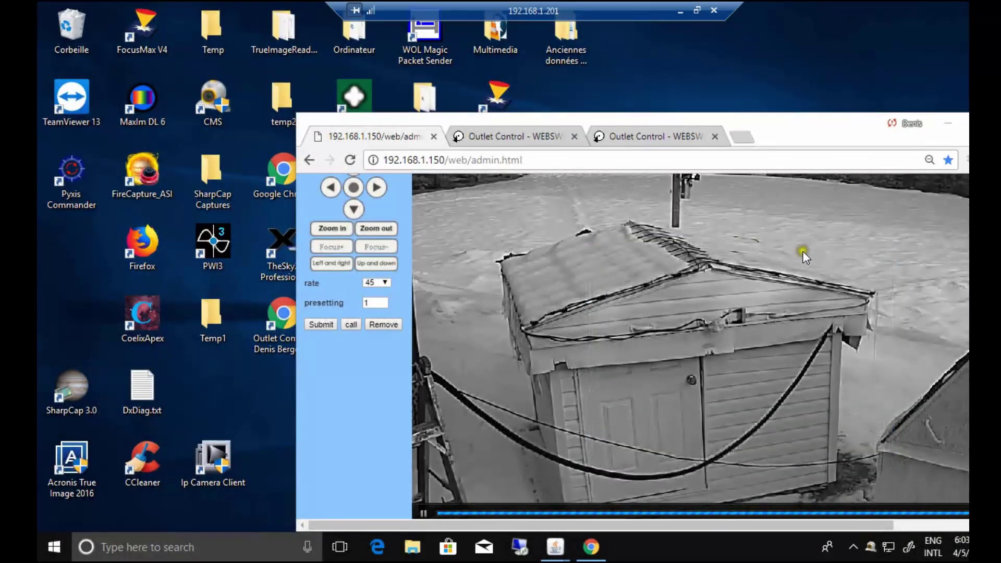
{"action": "left_click", "coordinate": [948, 124]}
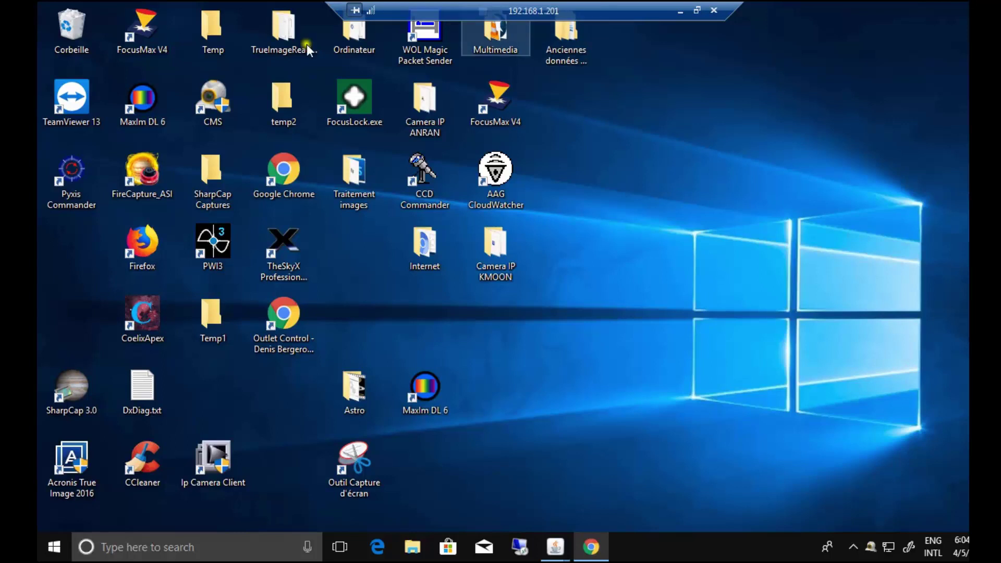
Launch Coelix Apex and switch to its Vue du ciel sky chart.
{"action": "left_click", "coordinate": [154, 321]}
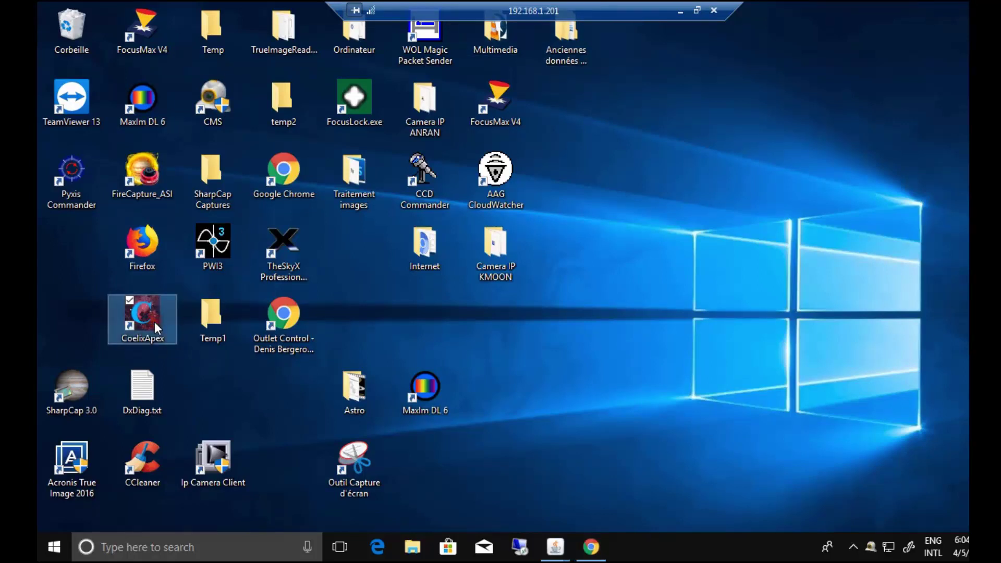
{"action": "double_click", "coordinate": [154, 321]}
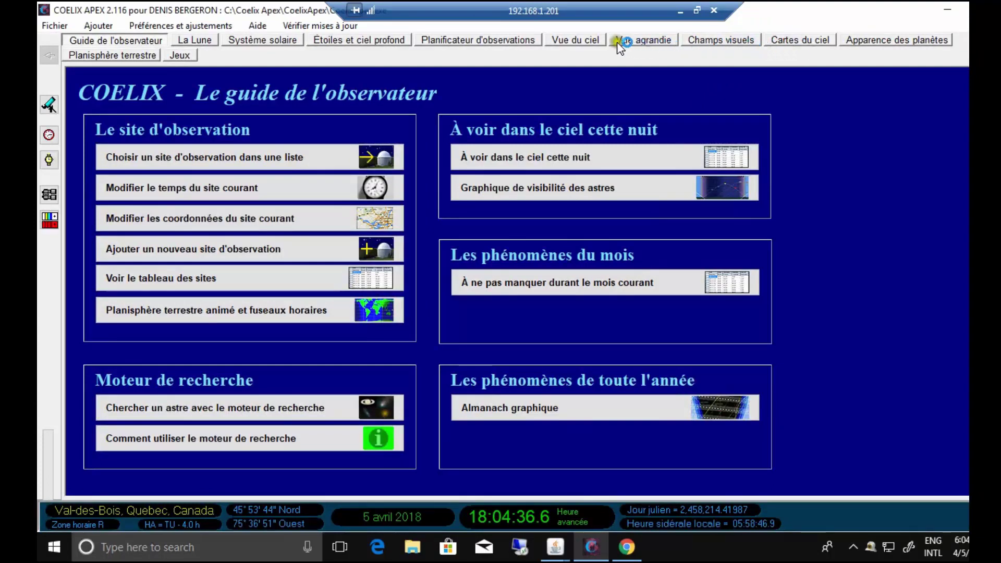
{"action": "left_click", "coordinate": [588, 41]}
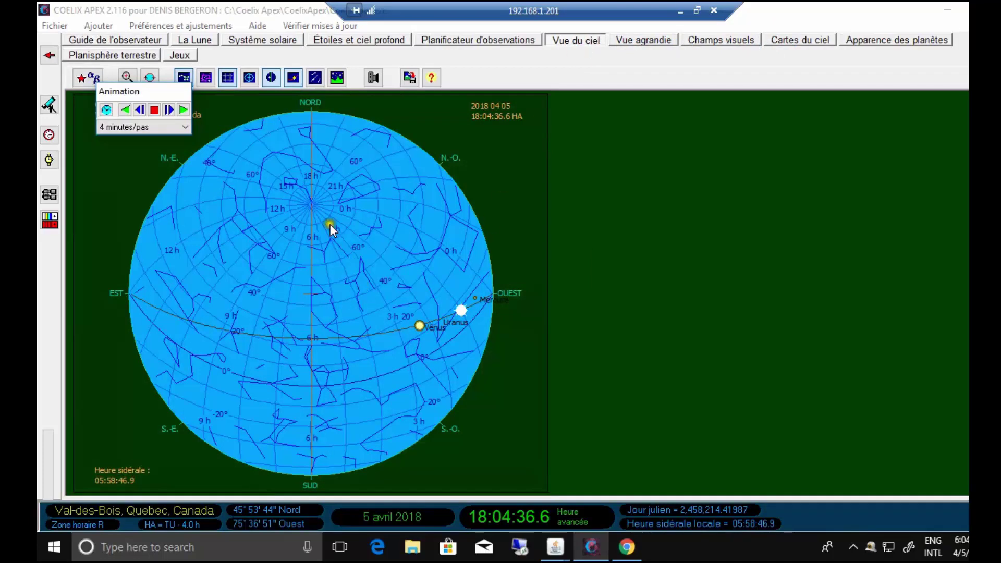
Animate the Val-des-Bois sky forward through 6 avril 2018, then disconnect the remote session.
{"action": "left_click", "coordinate": [182, 110]}
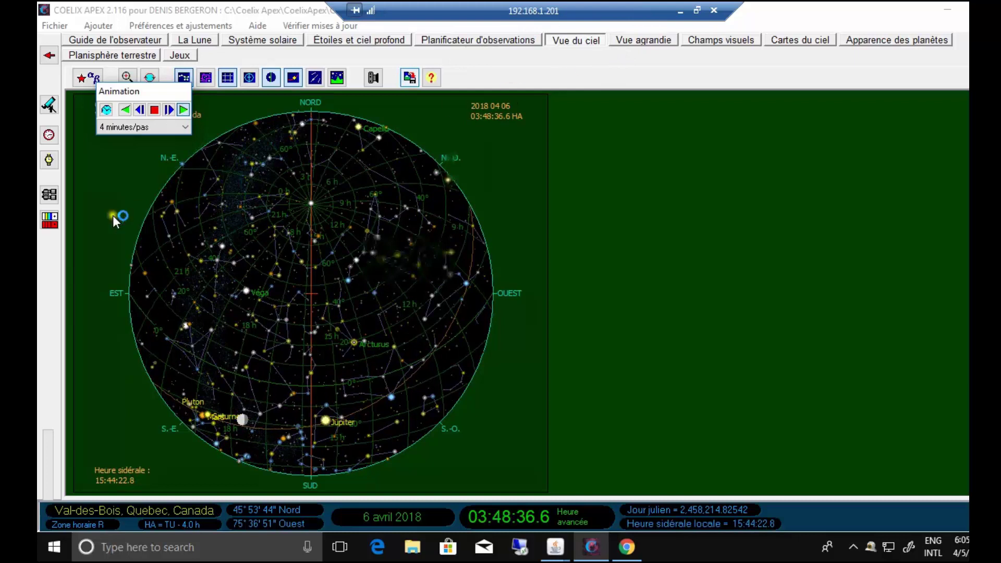
{"action": "left_click", "coordinate": [183, 111]}
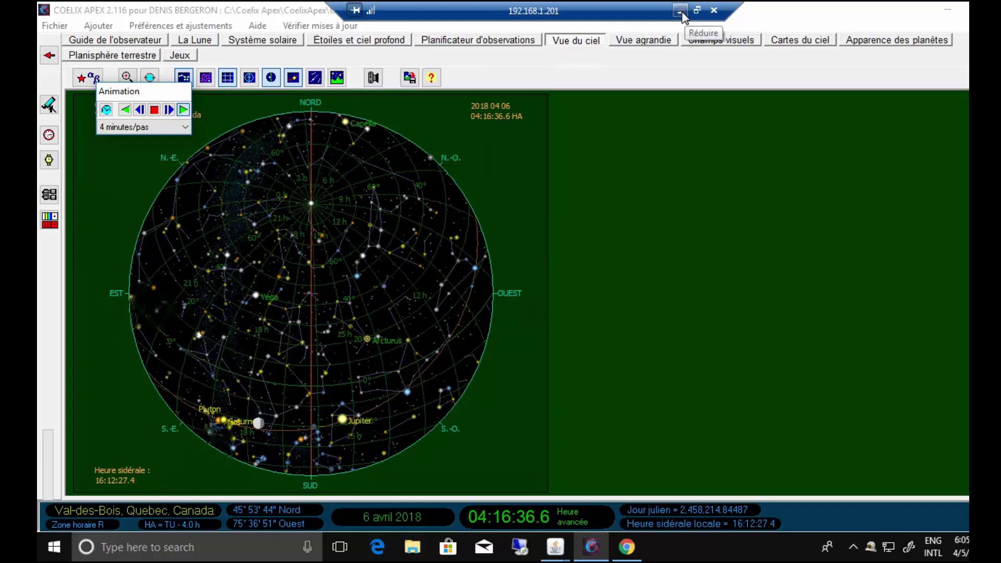
{"action": "left_click", "coordinate": [712, 12]}
{"action": "left_click", "coordinate": [573, 306]}
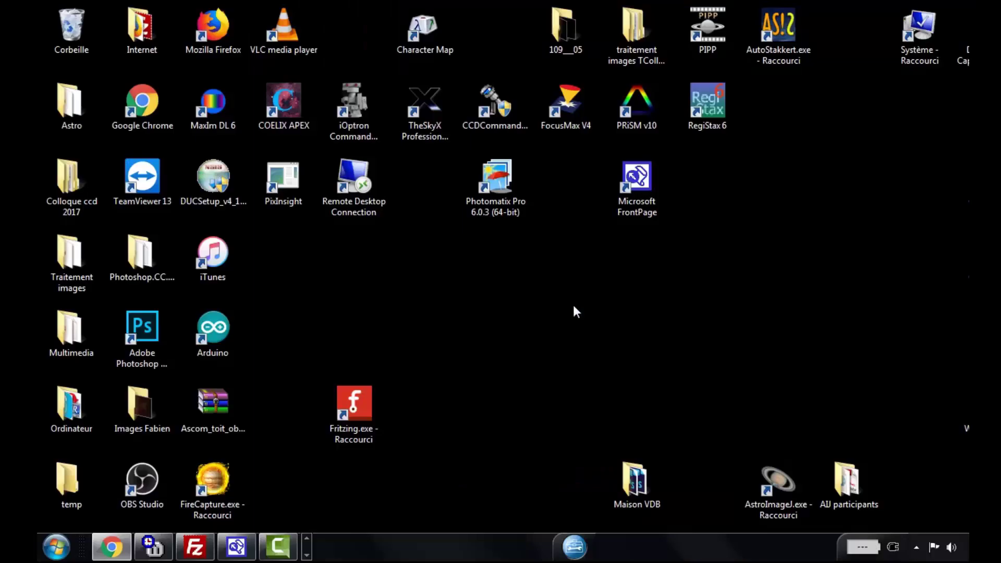
Launch TeamViewer 13 from its desktop shortcut.
{"action": "left_click", "coordinate": [147, 180]}
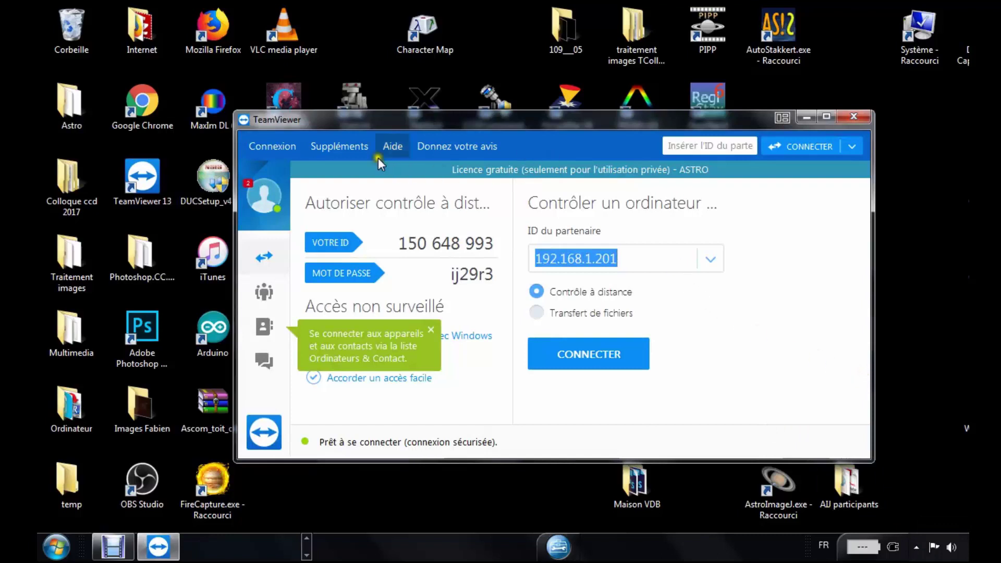
Set Connexions LAN entrantes to 'accepter' in TeamViewer's Général options.
{"action": "left_click", "coordinate": [348, 146]}
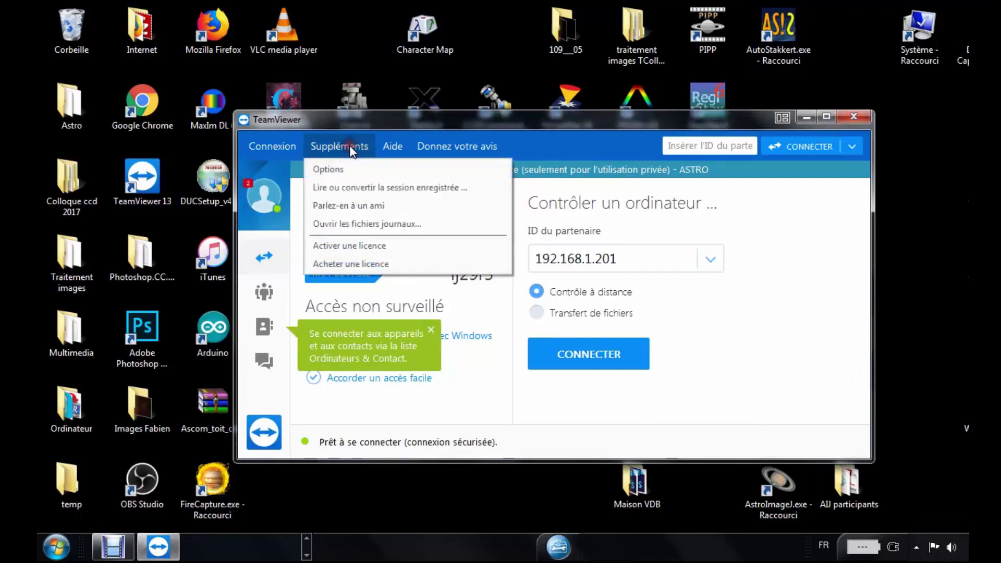
{"action": "left_click", "coordinate": [335, 170]}
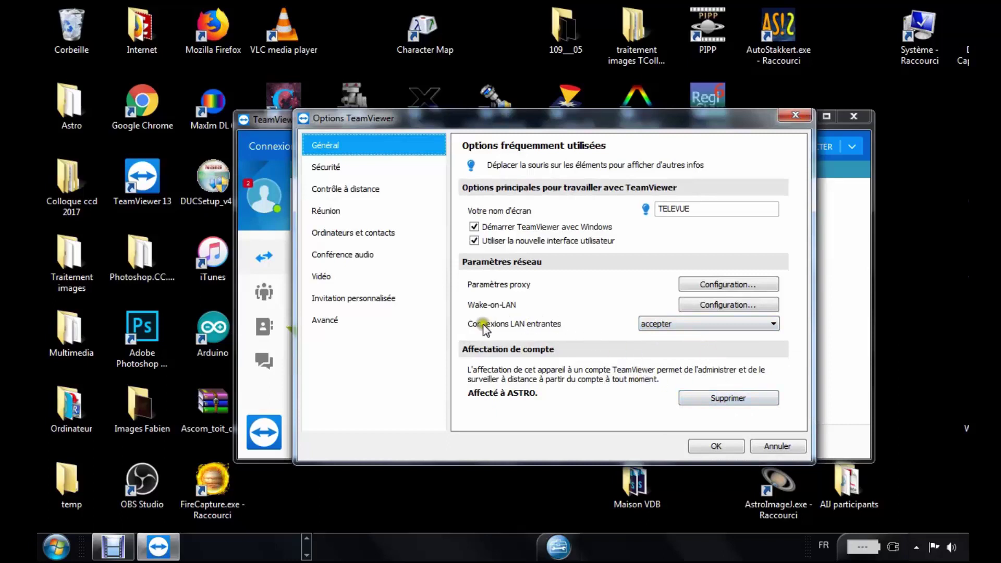
{"action": "left_click", "coordinate": [774, 324]}
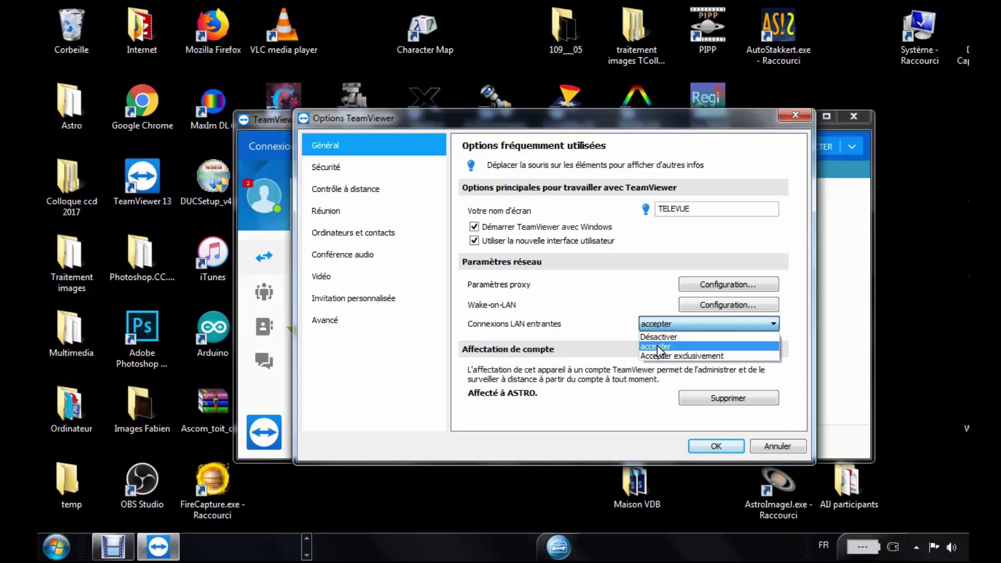
{"action": "left_click", "coordinate": [783, 446]}
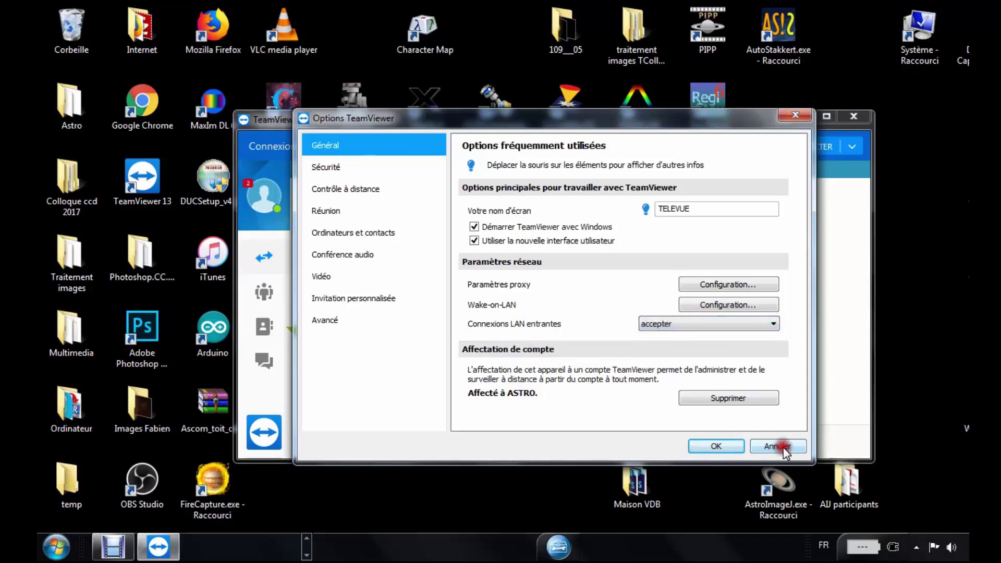
Save the TeamViewer options and check the Suppléments menu.
{"action": "left_click", "coordinate": [727, 446]}
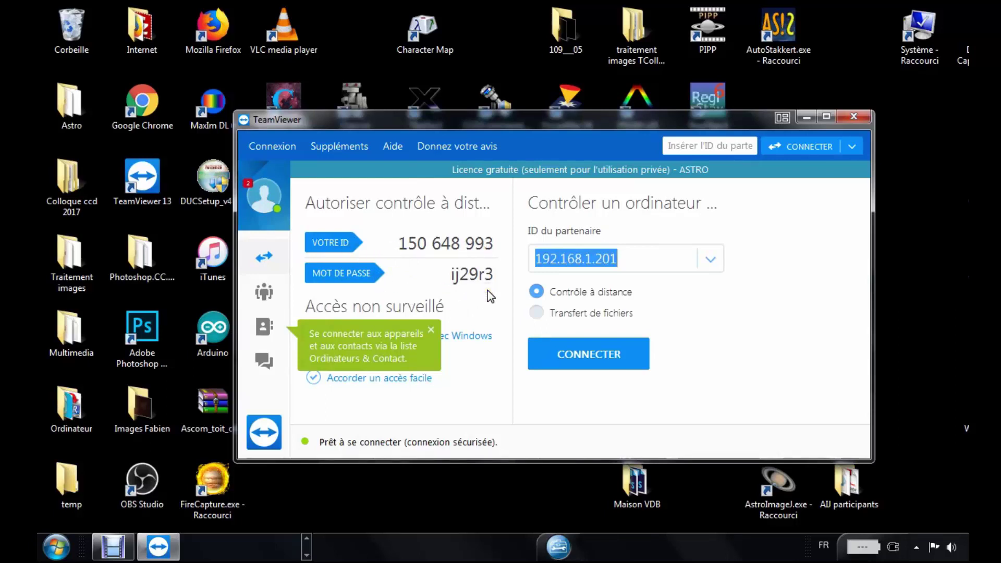
{"action": "left_click", "coordinate": [355, 149]}
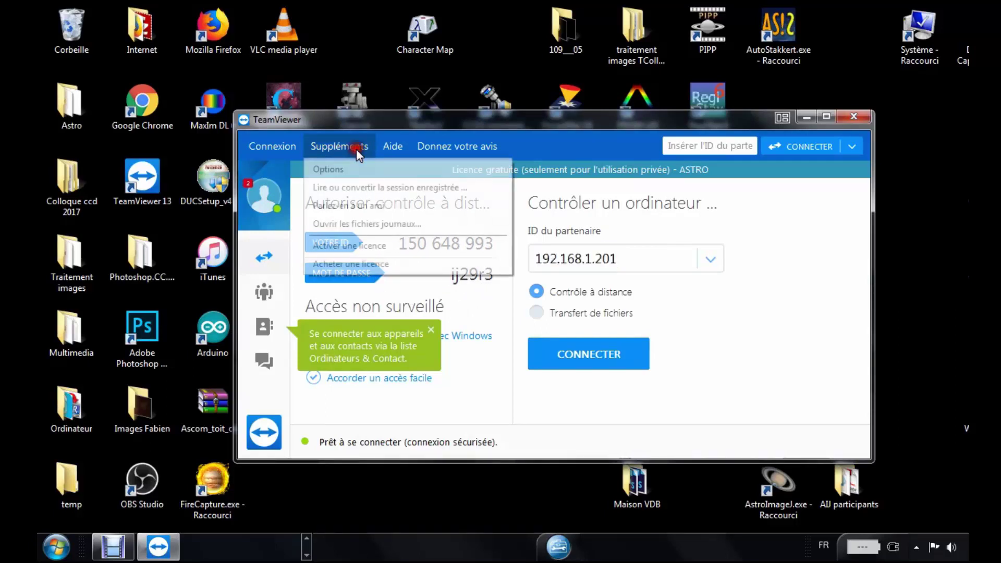
{"action": "left_click", "coordinate": [753, 410]}
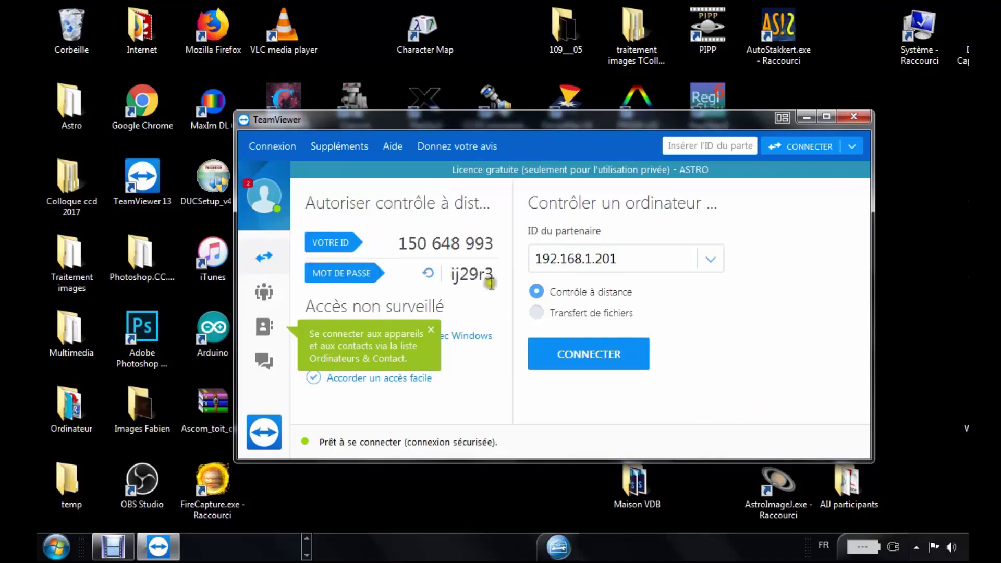
Start a remote-control connection to partner ID 192.168.1.201.
{"action": "left_click", "coordinate": [472, 287]}
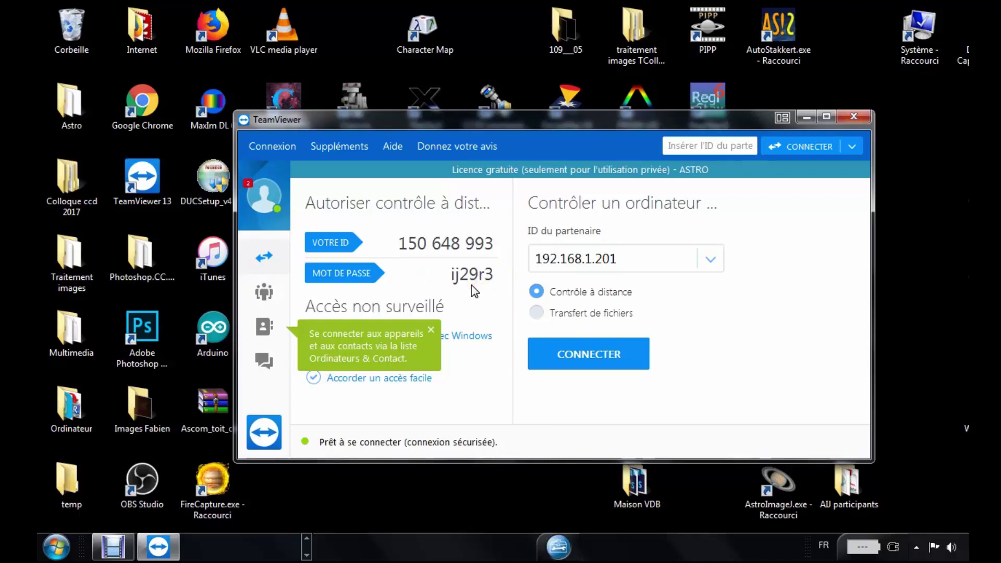
{"action": "left_click", "coordinate": [561, 256]}
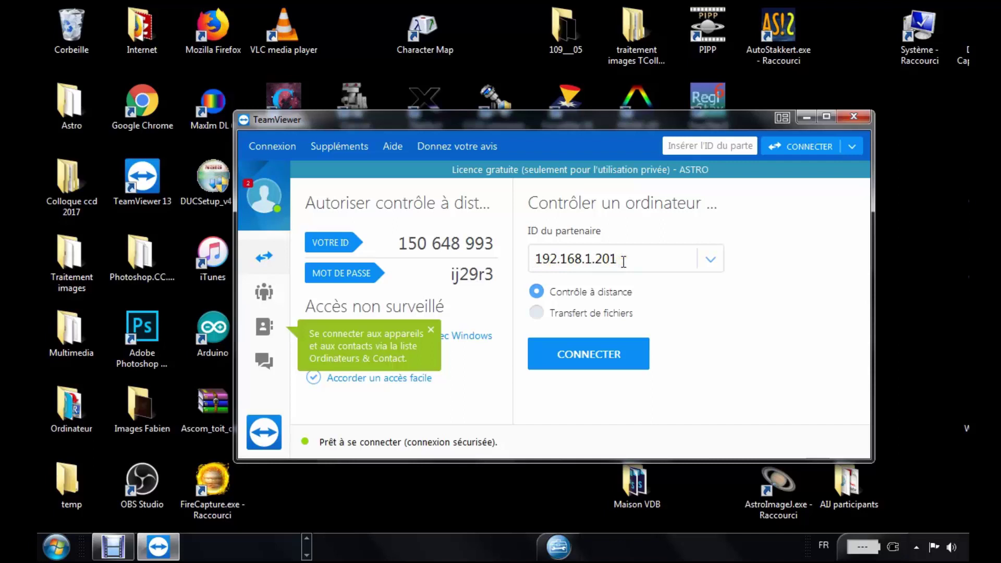
{"action": "left_click", "coordinate": [586, 362]}
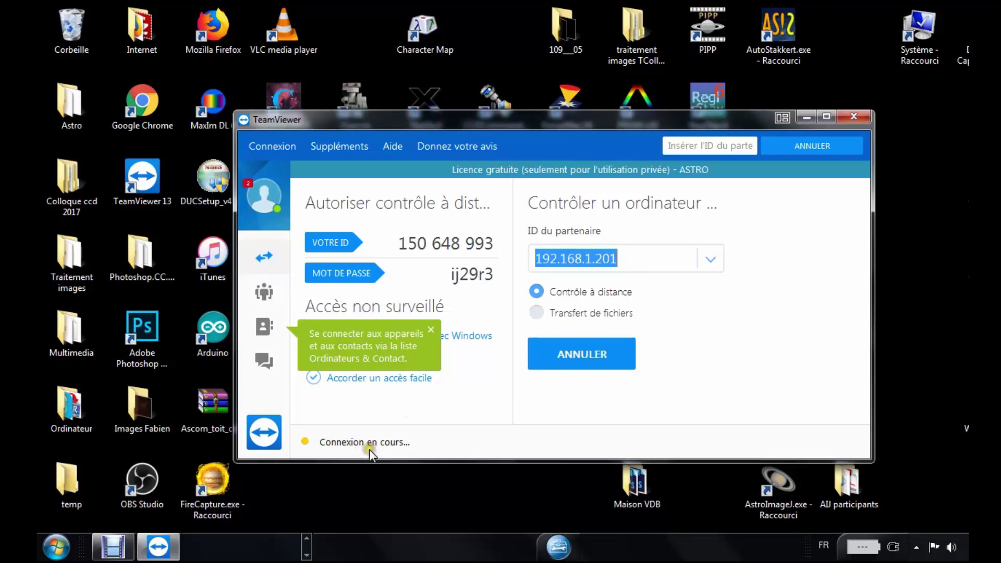
Dismiss the tip balloon and connect to the observatory PC using the partner's password.
{"action": "left_click", "coordinate": [435, 331]}
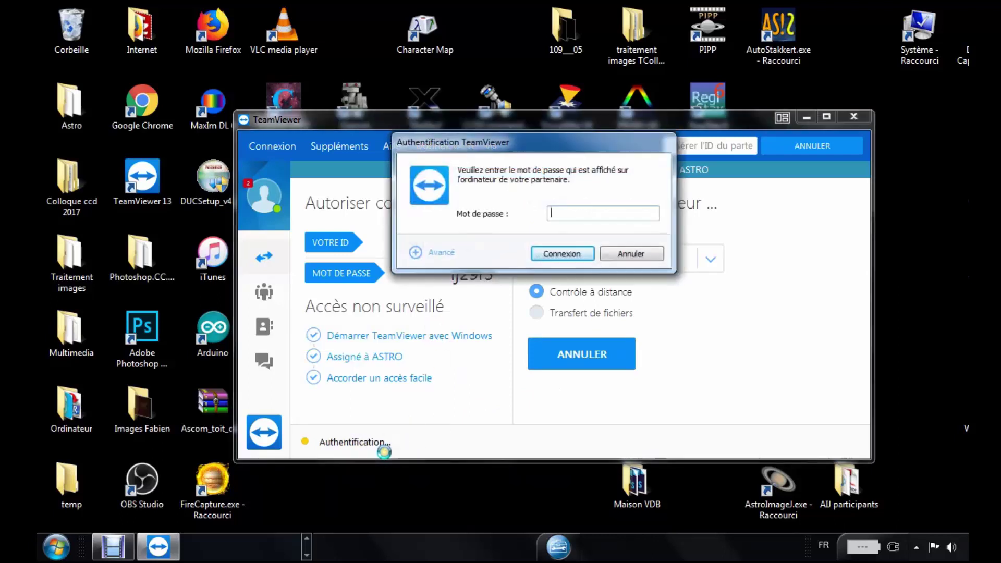
{"action": "key", "text": "Return"}
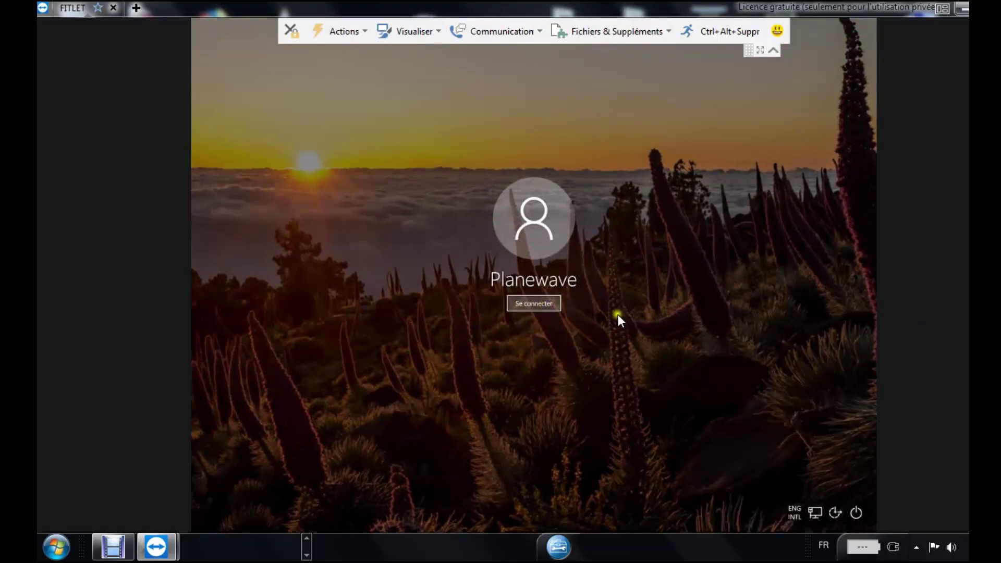
Sign in to the remote PC, run the Coelix Apex sky chart animation continuously, then minimize Coelix.
{"action": "left_click", "coordinate": [539, 306]}
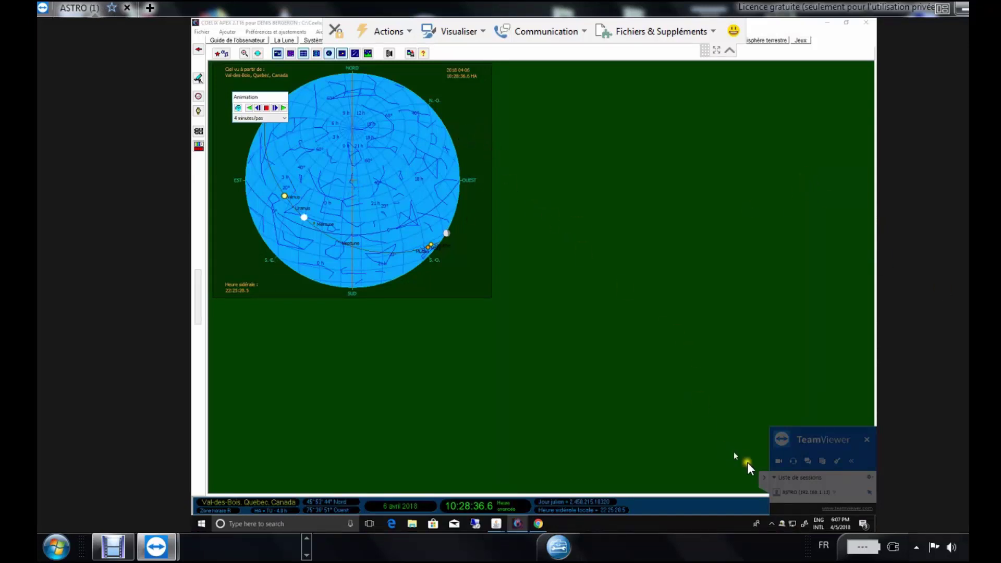
{"action": "left_click", "coordinate": [766, 477]}
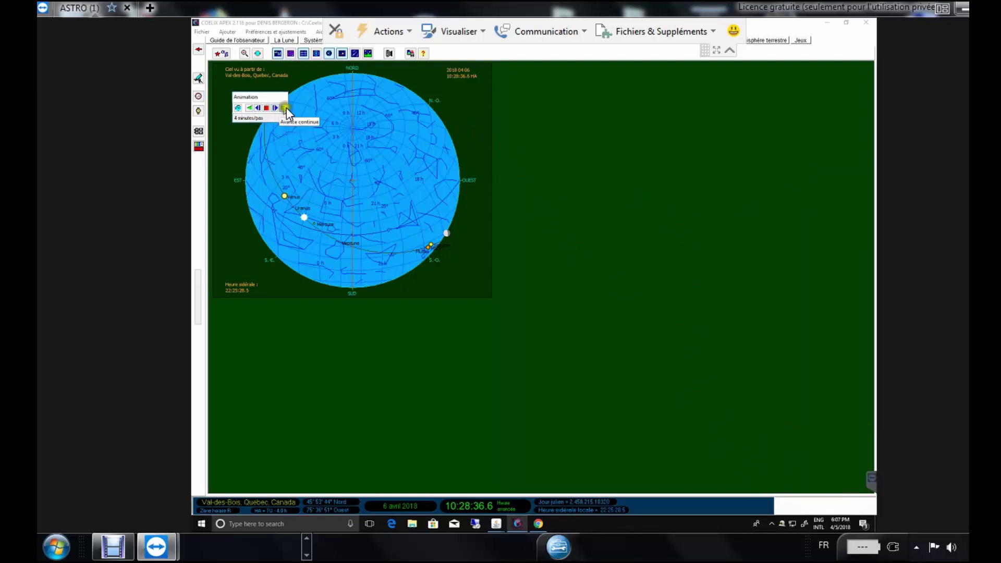
{"action": "left_click", "coordinate": [286, 108]}
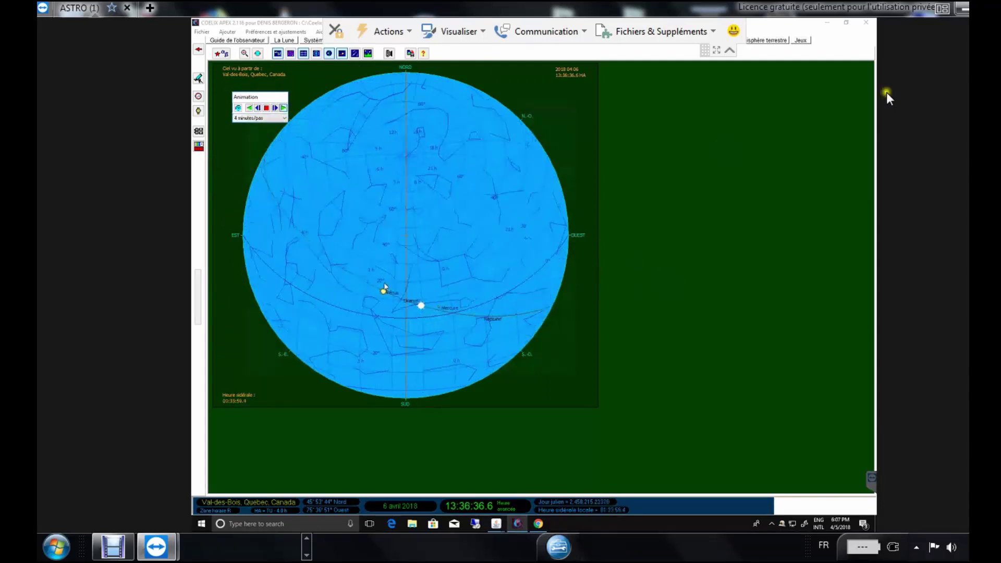
{"action": "left_click", "coordinate": [826, 23]}
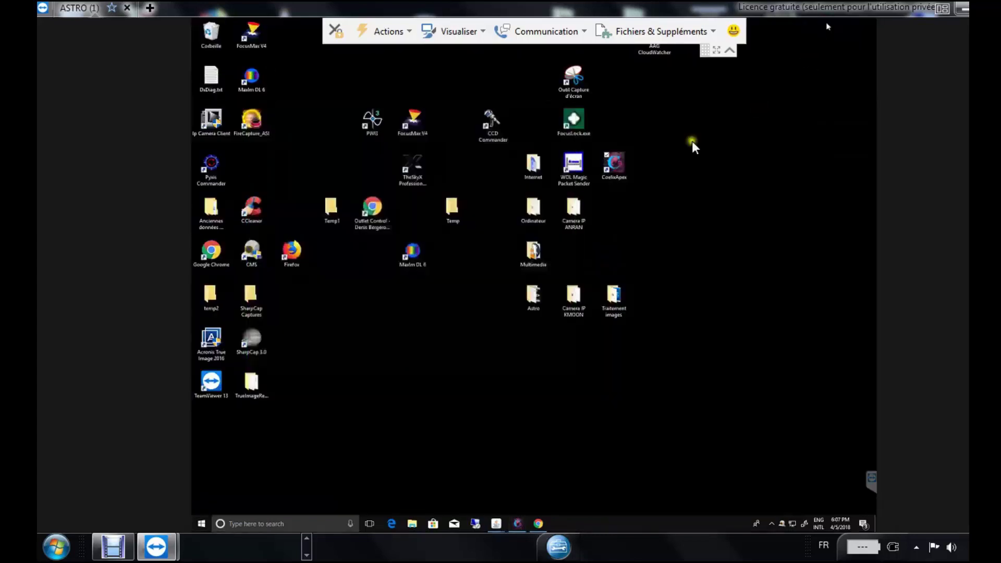
Bring up the remote Chrome dome camera view, turn on Afficher le pointeur distant, and open Fichiers & Suppléments.
{"action": "left_click", "coordinate": [541, 523]}
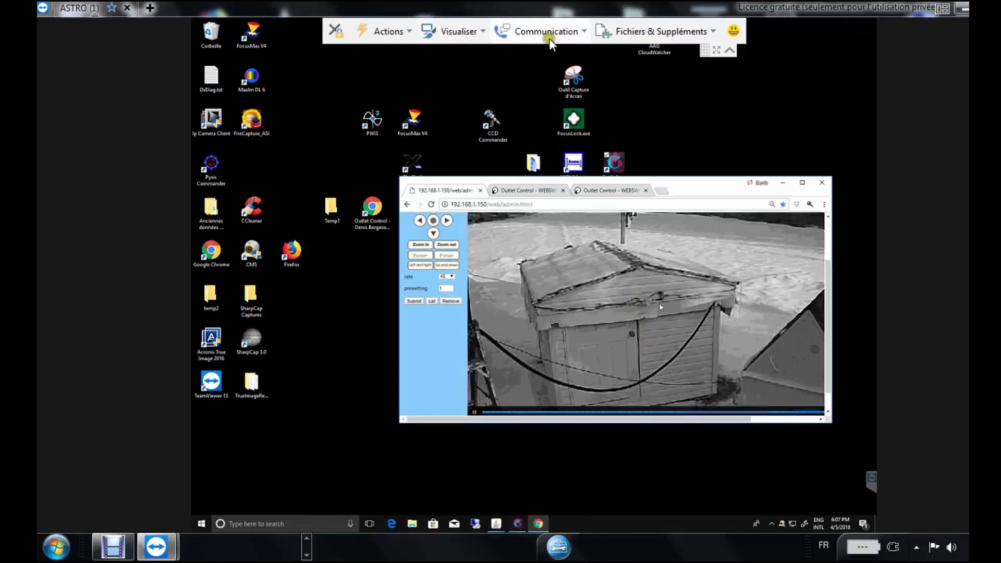
{"action": "left_click", "coordinate": [482, 32]}
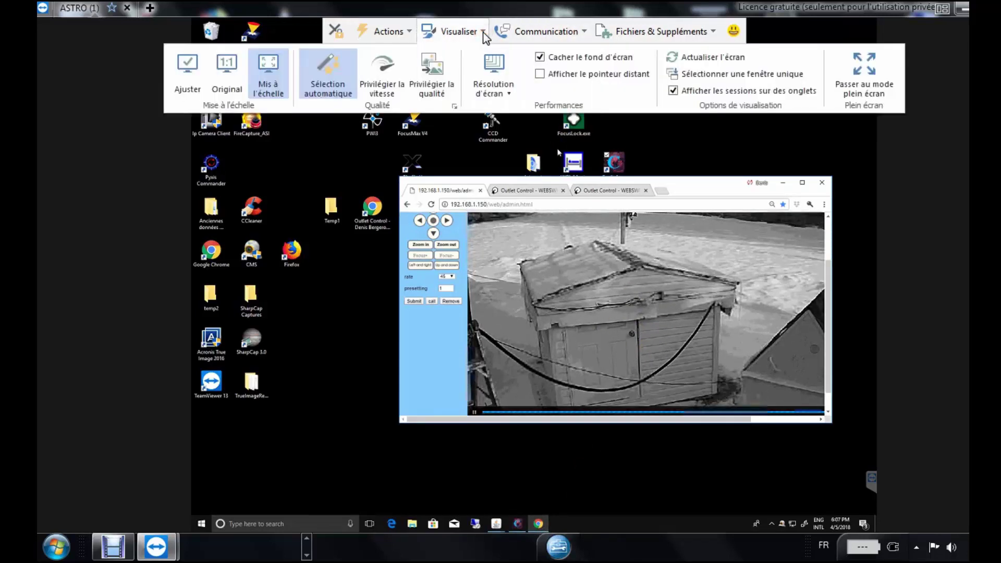
{"action": "left_click", "coordinate": [510, 95]}
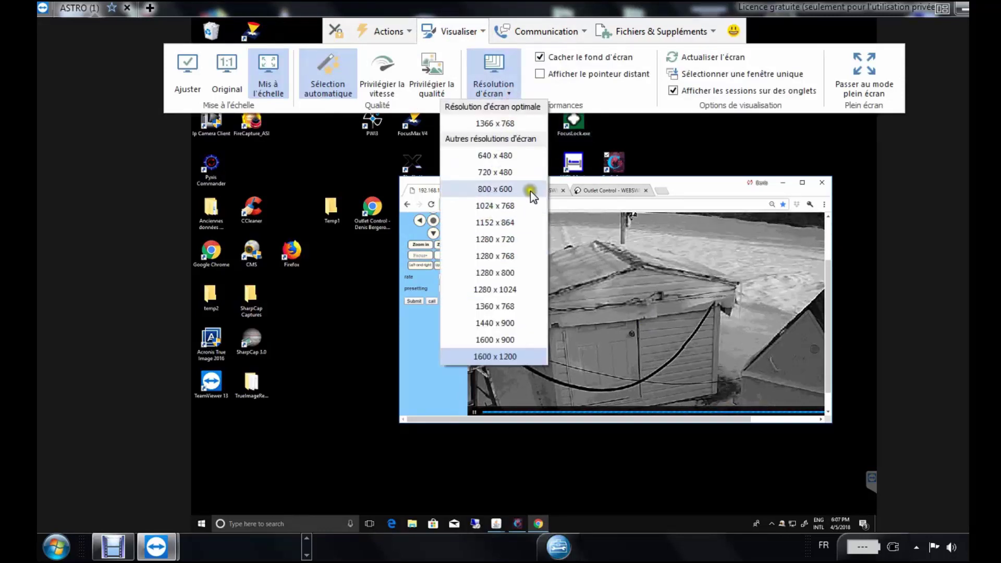
{"action": "left_click", "coordinate": [540, 73]}
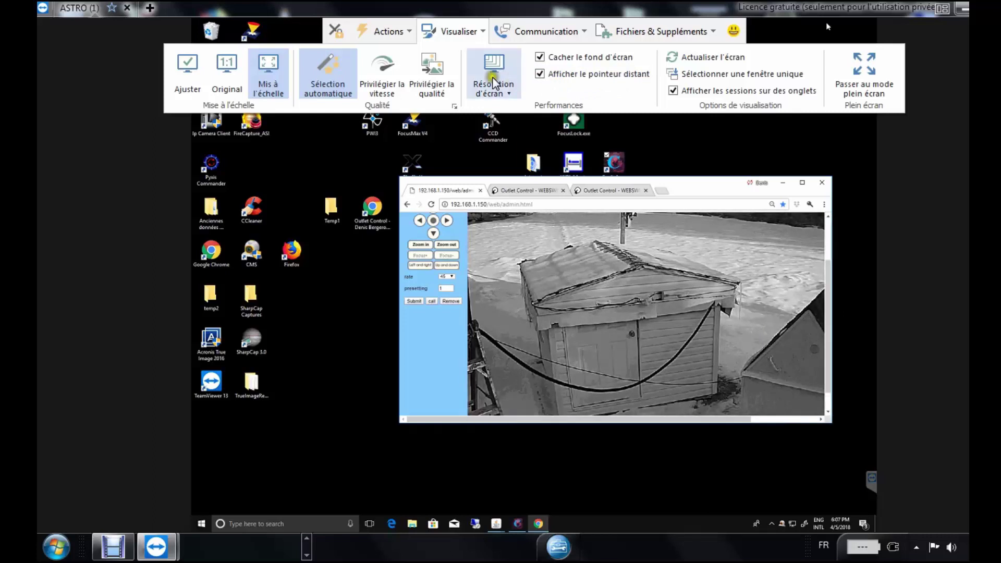
{"action": "left_click", "coordinate": [447, 87]}
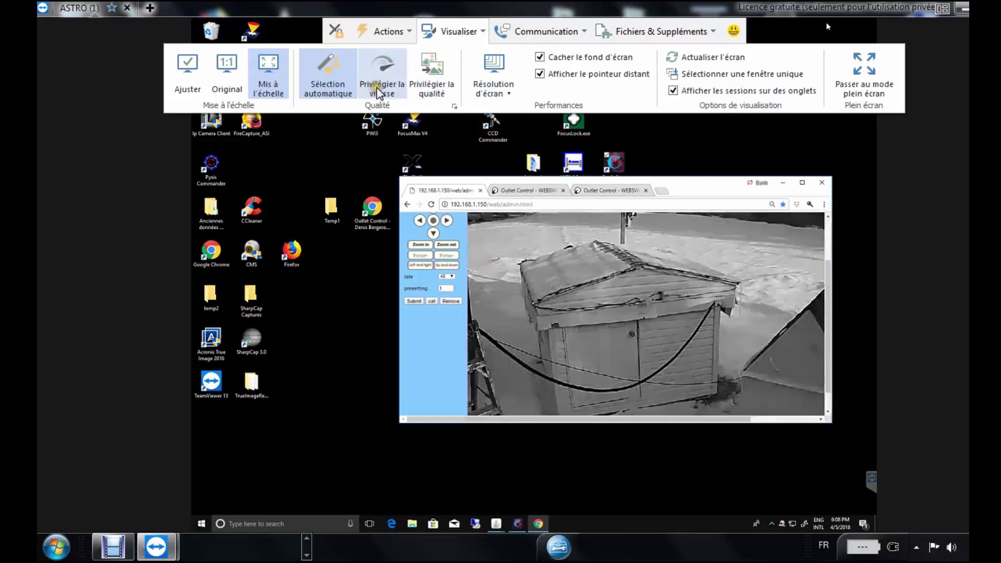
{"action": "left_click", "coordinate": [661, 30]}
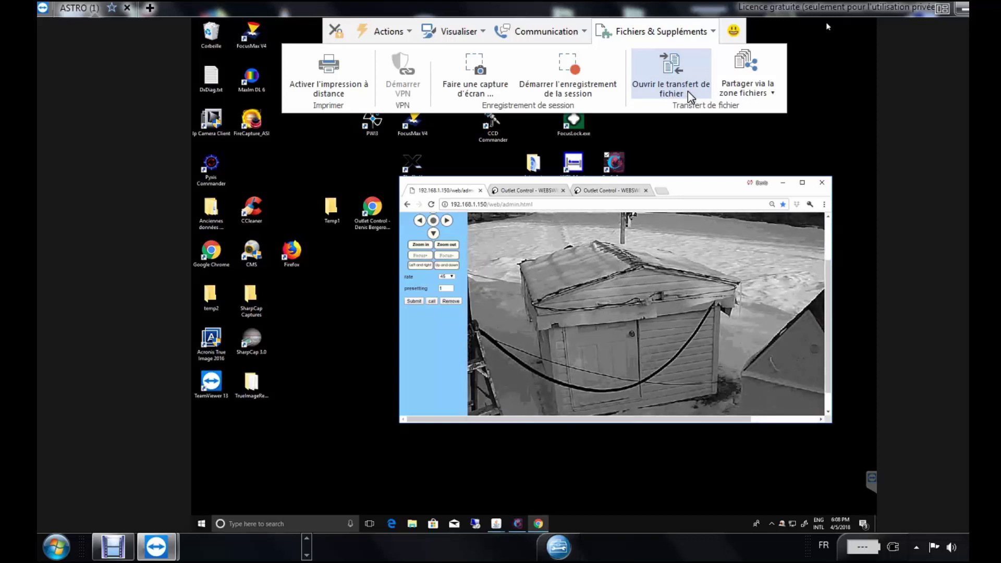
{"action": "left_click", "coordinate": [587, 94]}
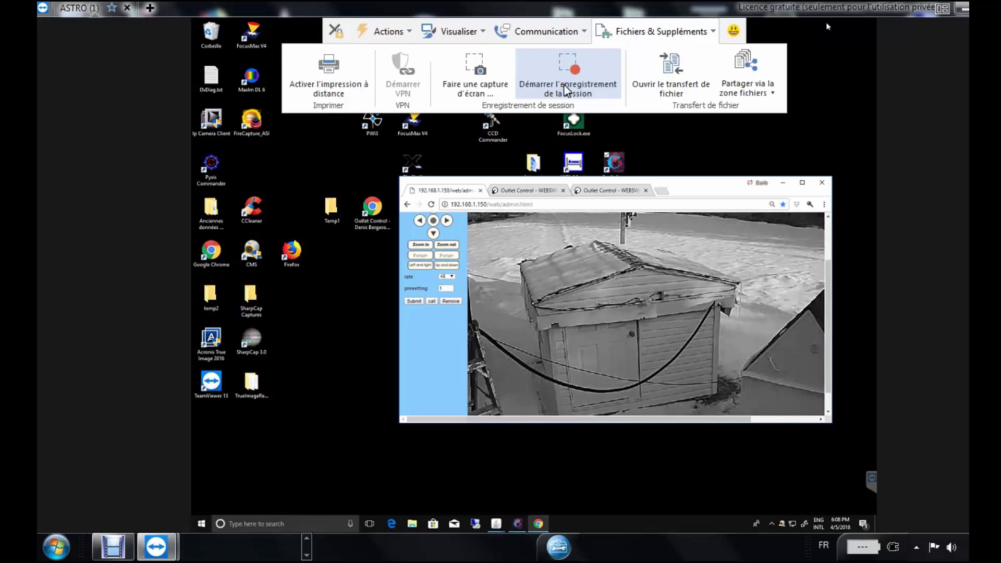
{"action": "left_click", "coordinate": [462, 87]}
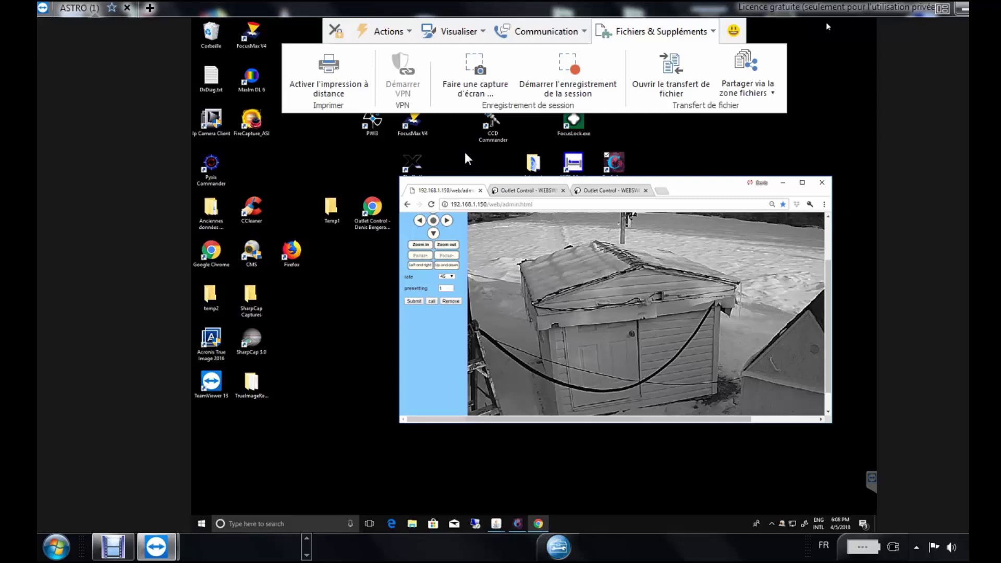
Close Fichiers & Suppléments, collapse the session toolbar, and minimize the dome camera Chrome window.
{"action": "left_click", "coordinate": [712, 148]}
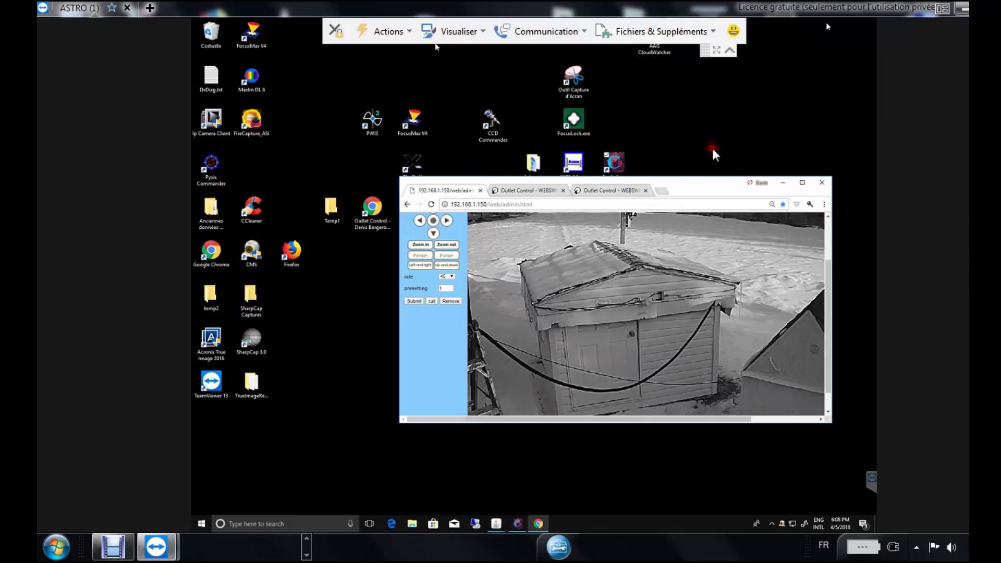
{"action": "left_click", "coordinate": [730, 50]}
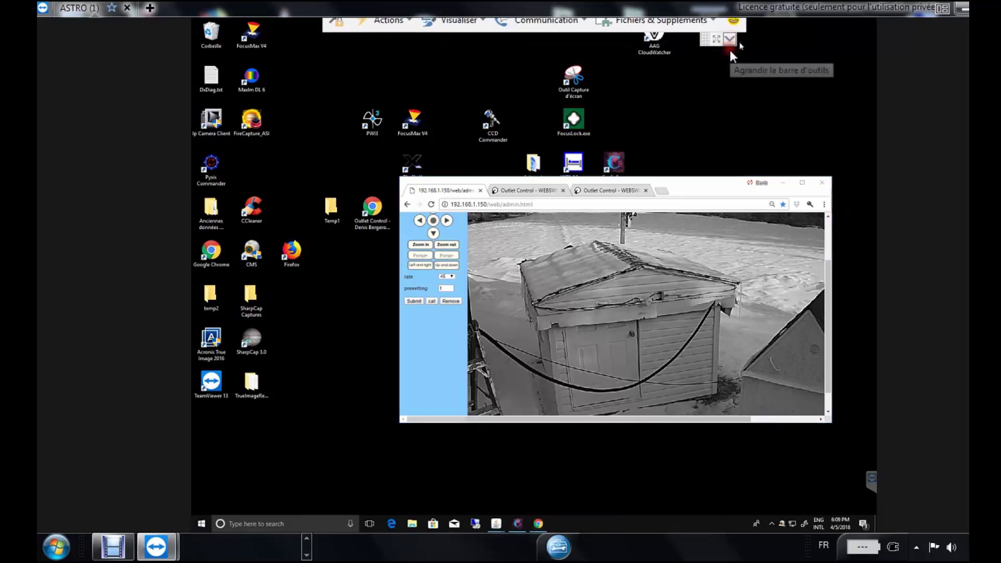
{"action": "left_click", "coordinate": [782, 183]}
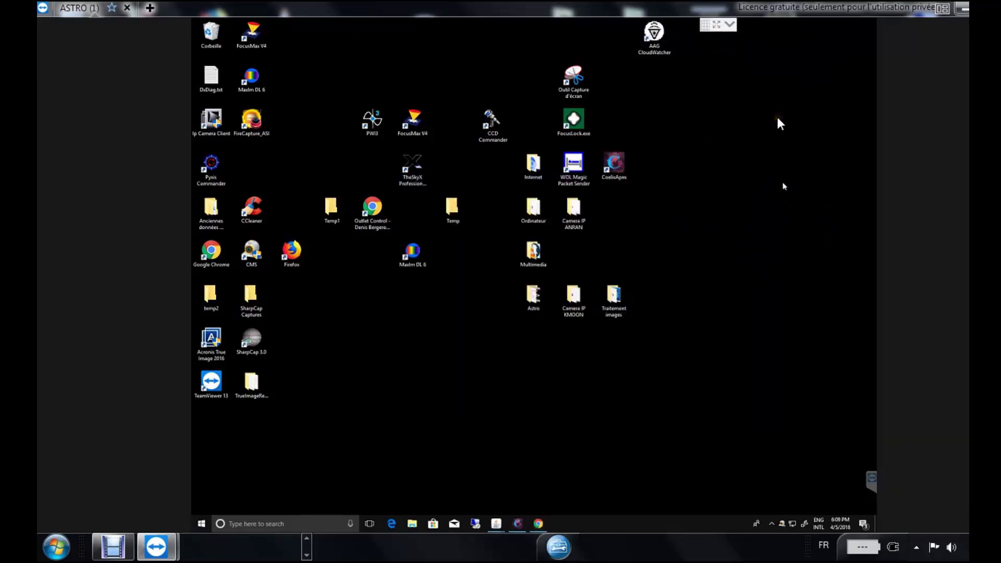